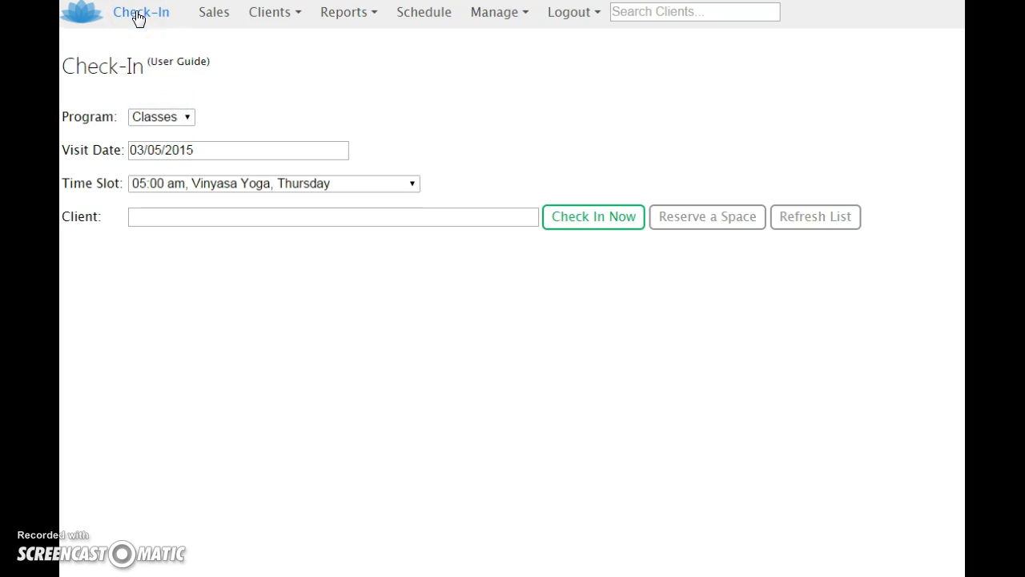
- Open the Check-In page and review its Program, Visit Date, Time Slot and Client fields and the available programs
click(138, 17)
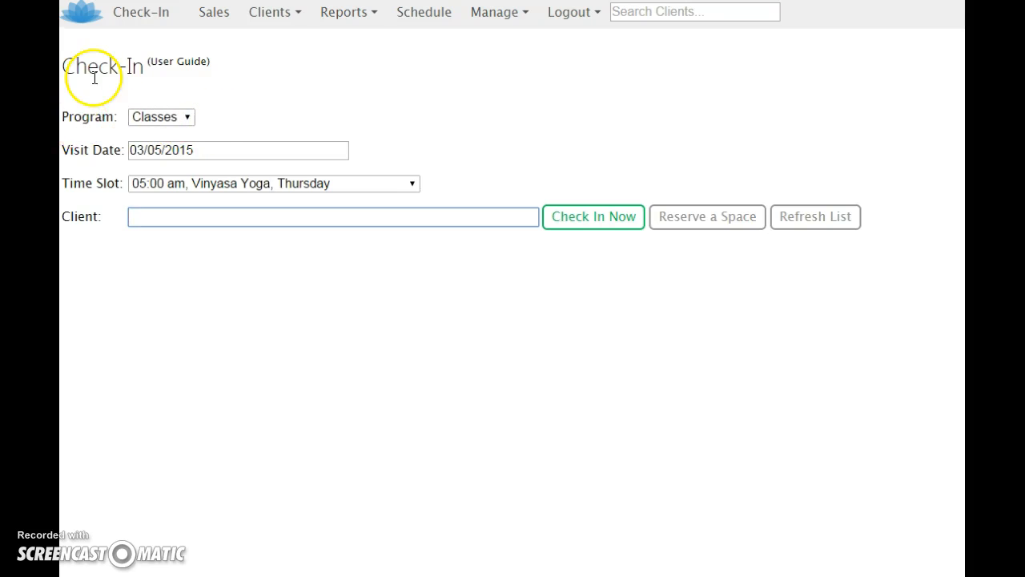
drag(63, 116, 112, 116)
drag(64, 150, 121, 155)
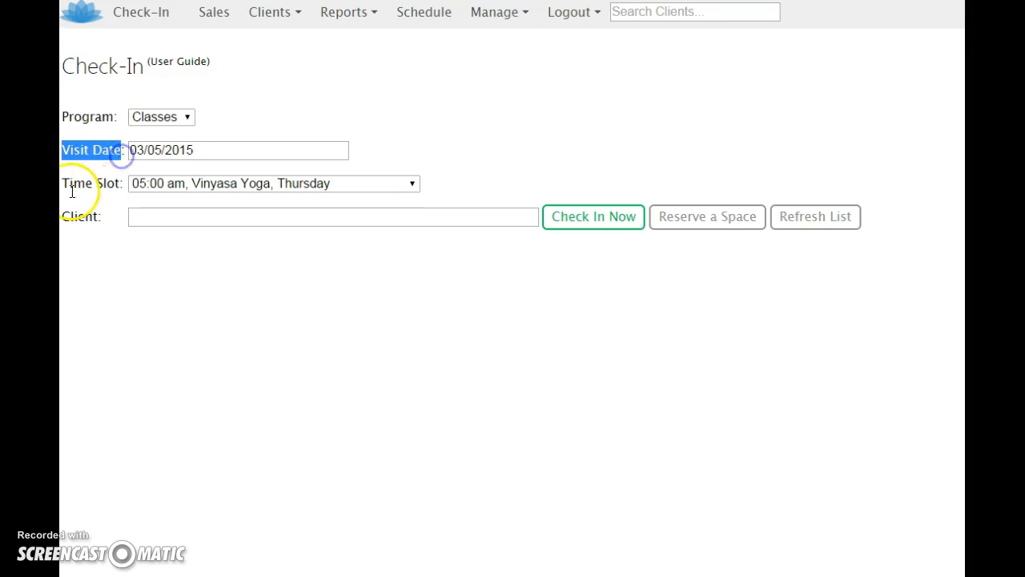
drag(67, 184, 120, 183)
drag(64, 220, 103, 219)
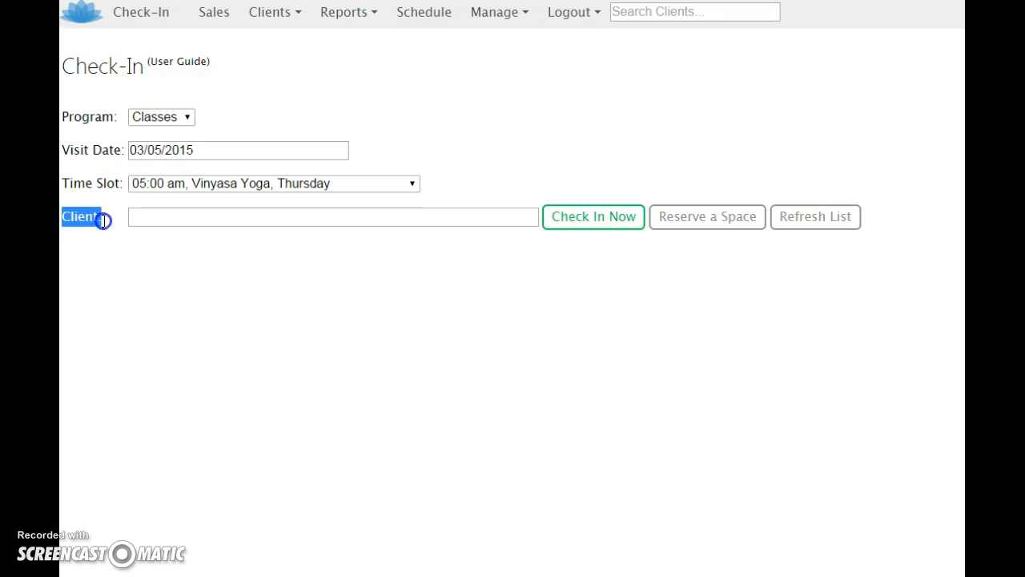
click(221, 123)
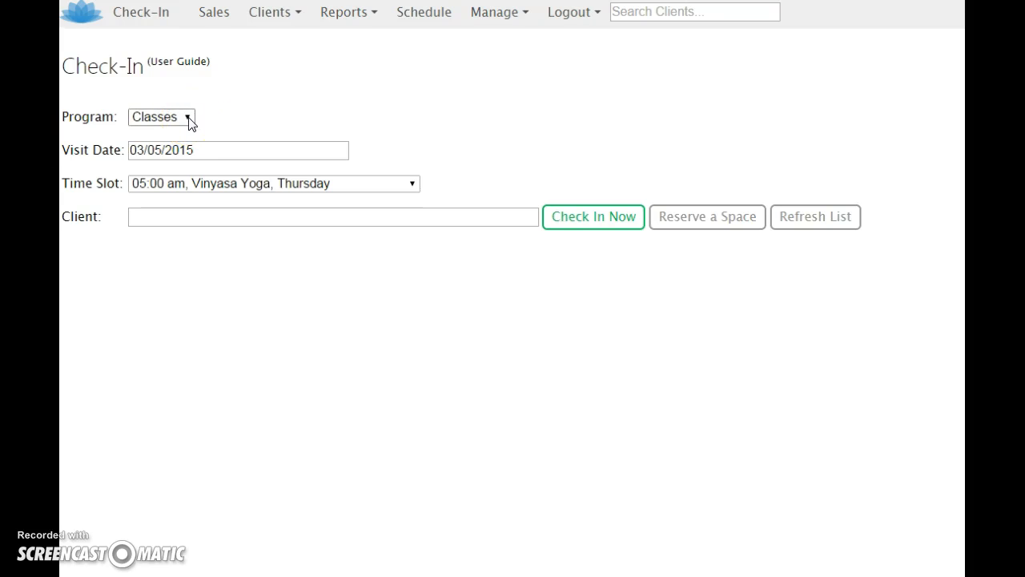
click(189, 118)
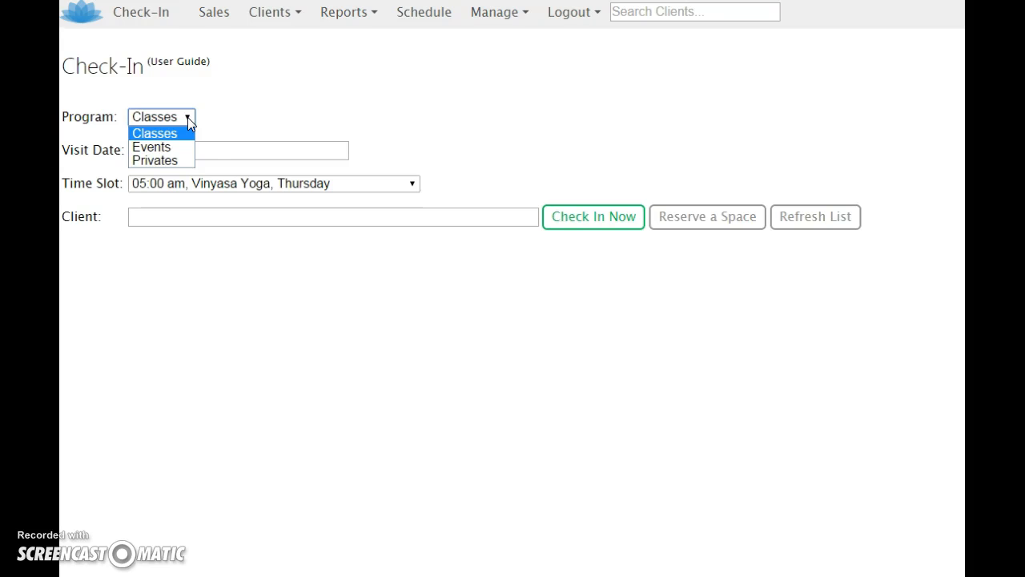
click(187, 117)
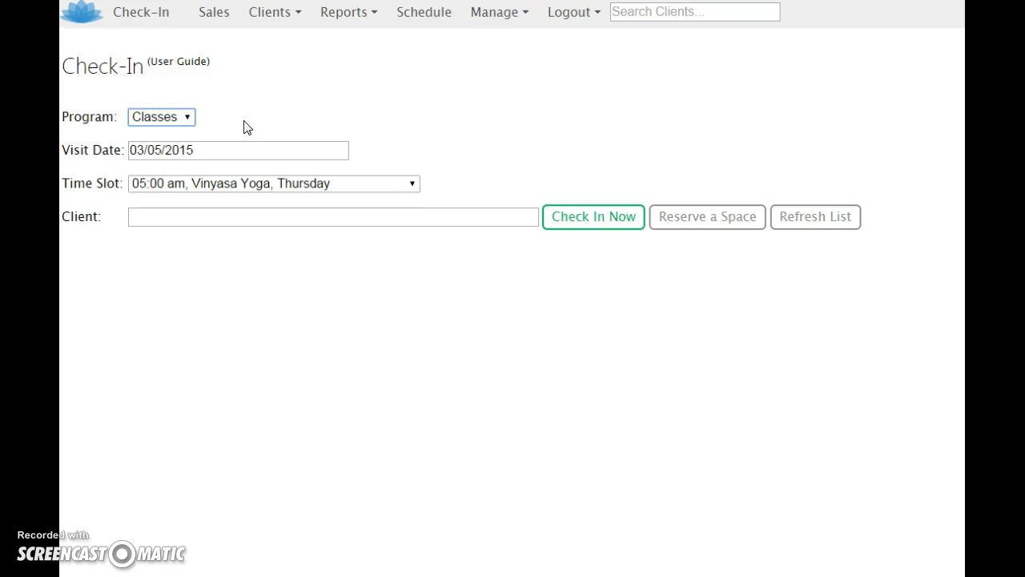
- Set the class time slot to 05:30 am, Mature Beginners, Thursday
click(414, 185)
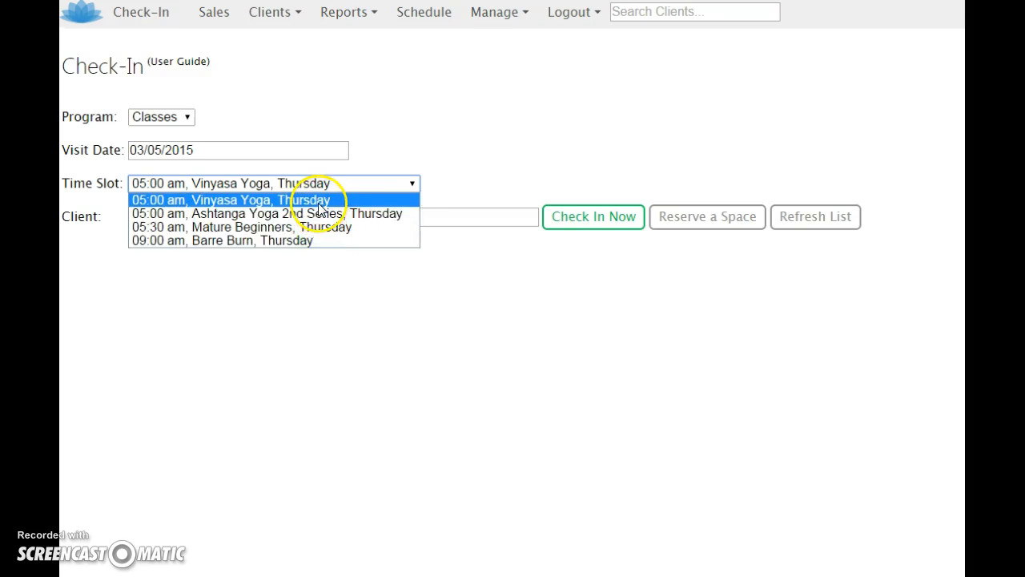
click(357, 153)
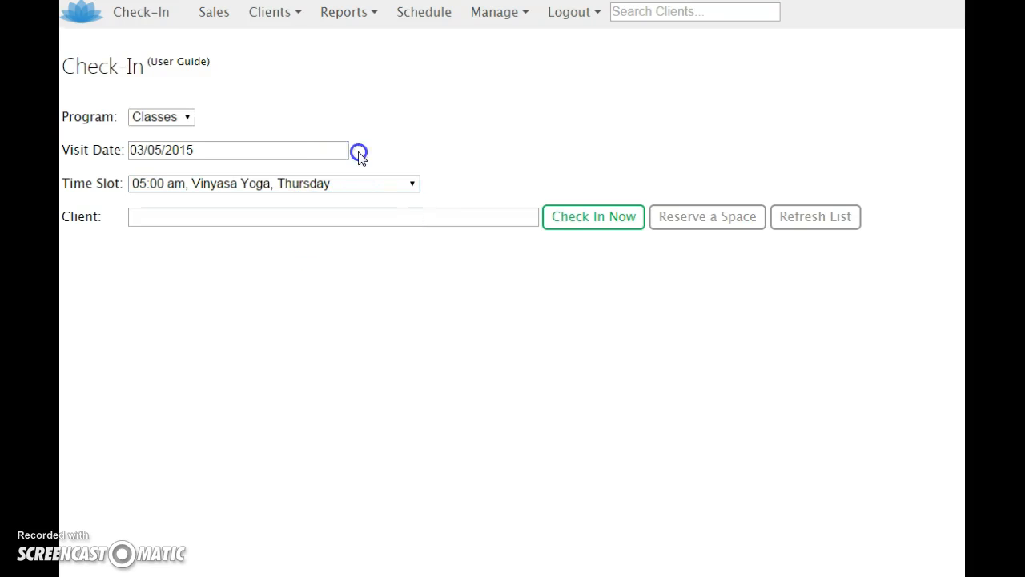
click(415, 185)
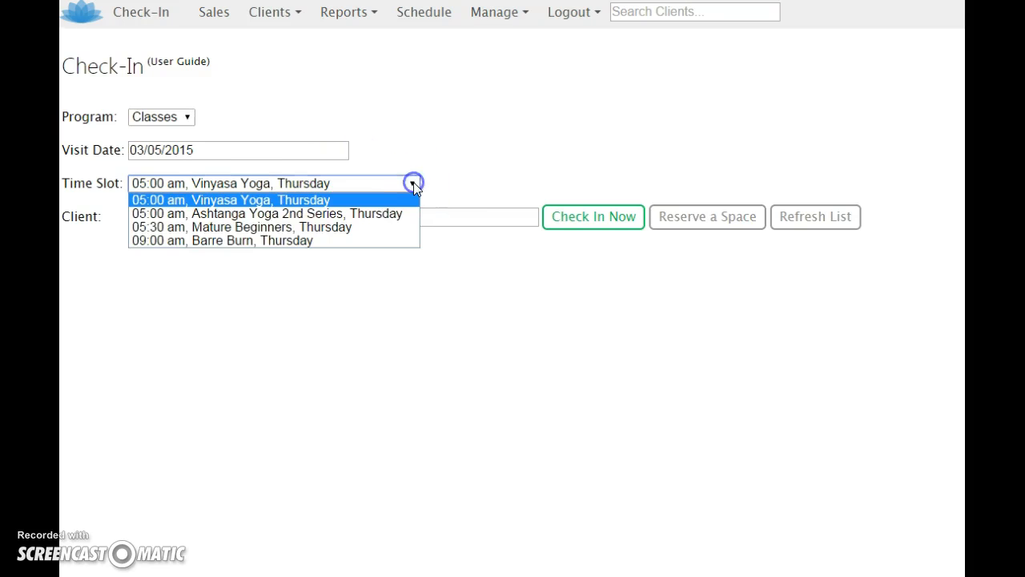
click(352, 228)
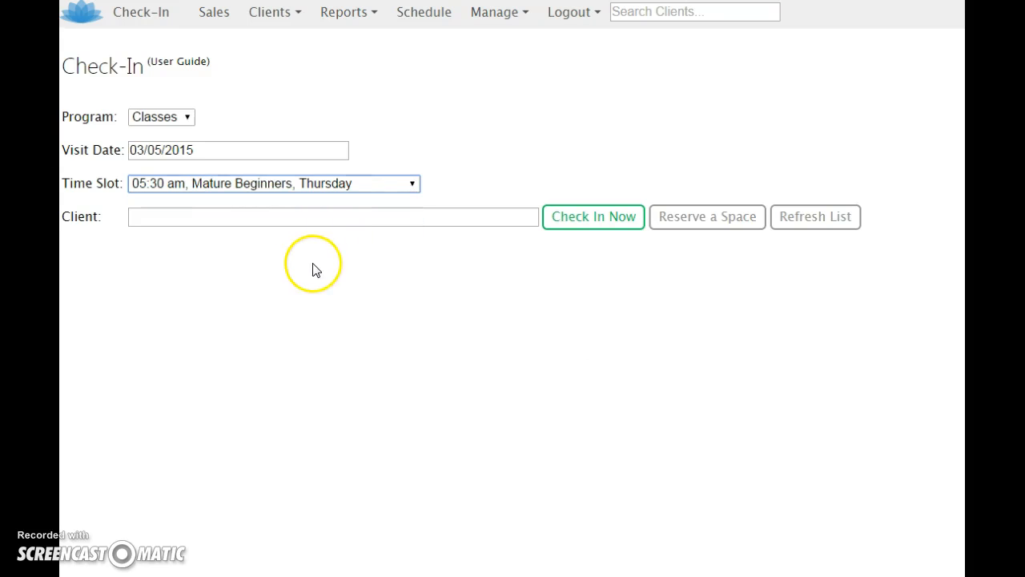
- Look up clients by "su" and check in the one with the 5-Pack Yoga pass
click(297, 216)
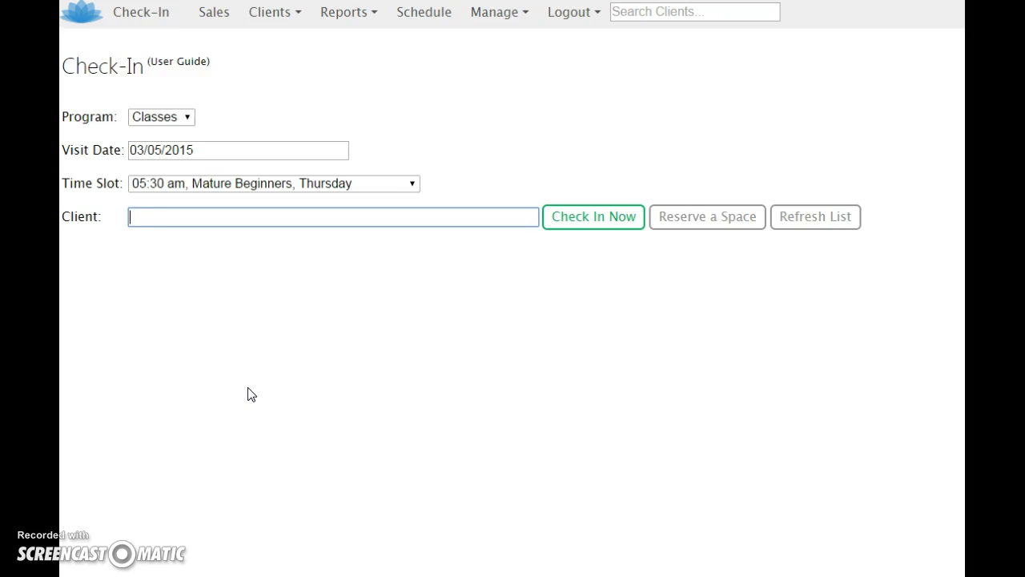
text(su)
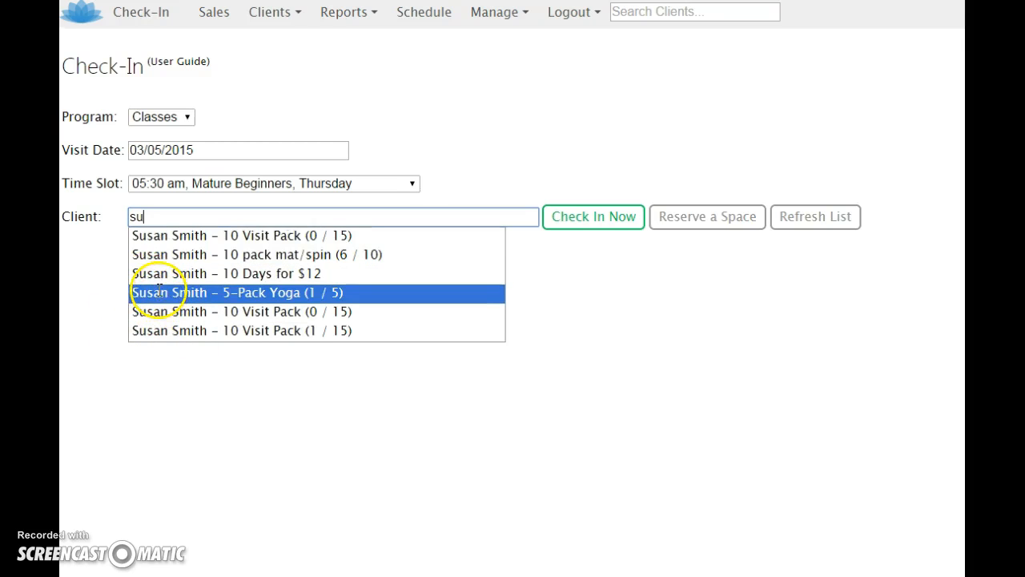
click(157, 293)
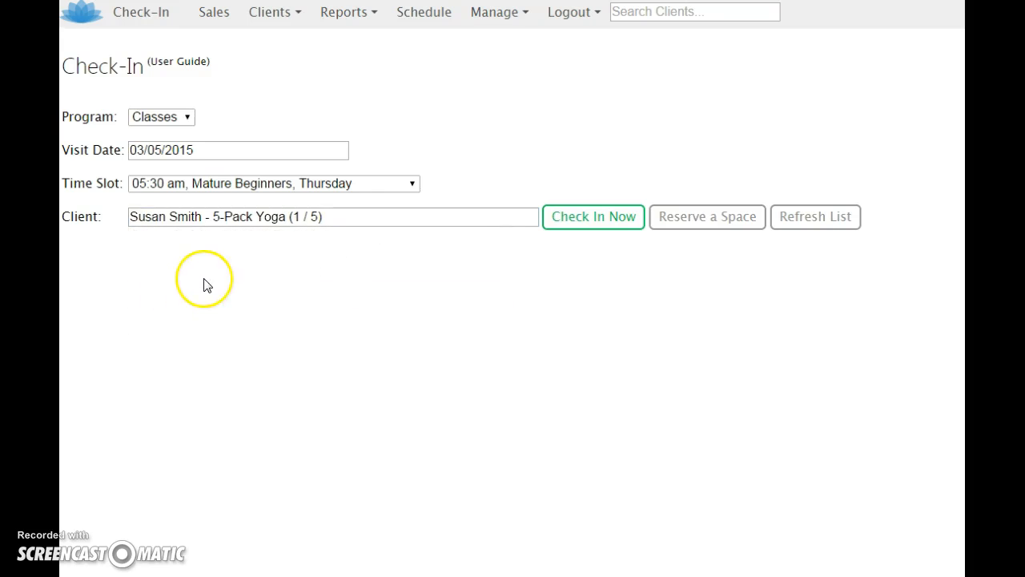
click(585, 223)
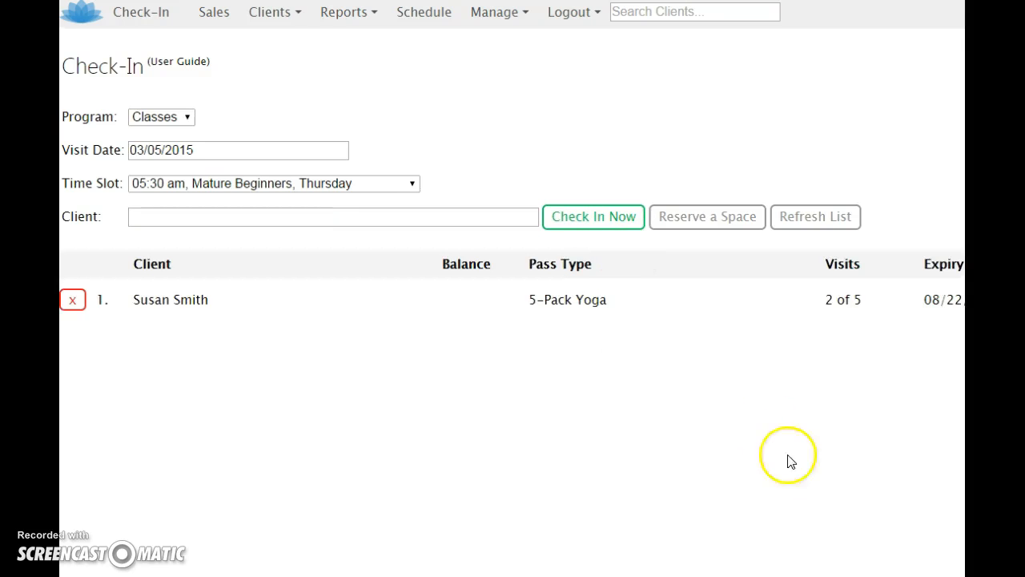
mouse_move(966, 576)
mouse_down()
mouse_move(978, 576)
mouse_move(967, 576)
mouse_up()
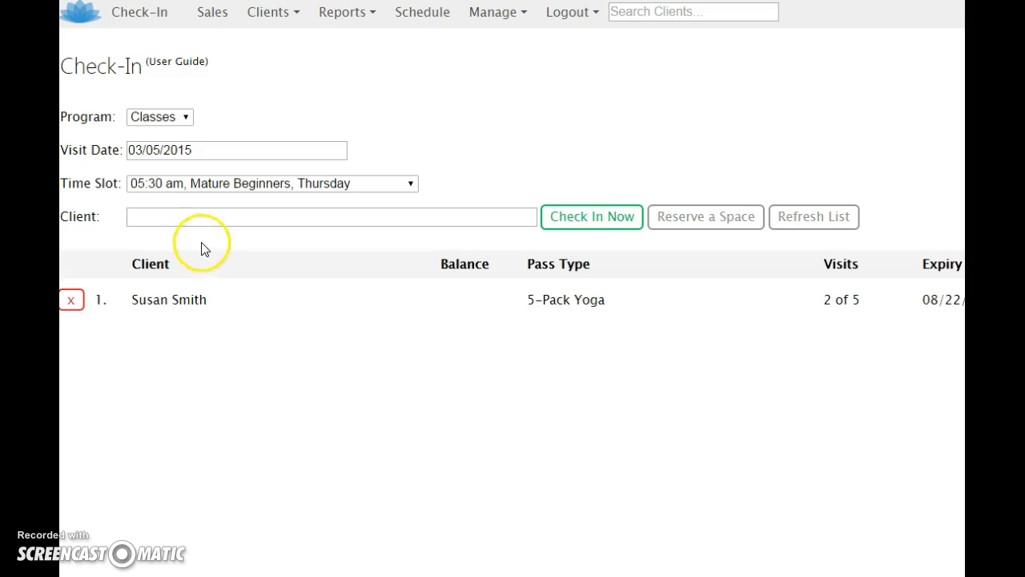
- Look up clients by "h" and check in the matching client on the 10 Days for $12 pass
click(199, 221)
text(h)
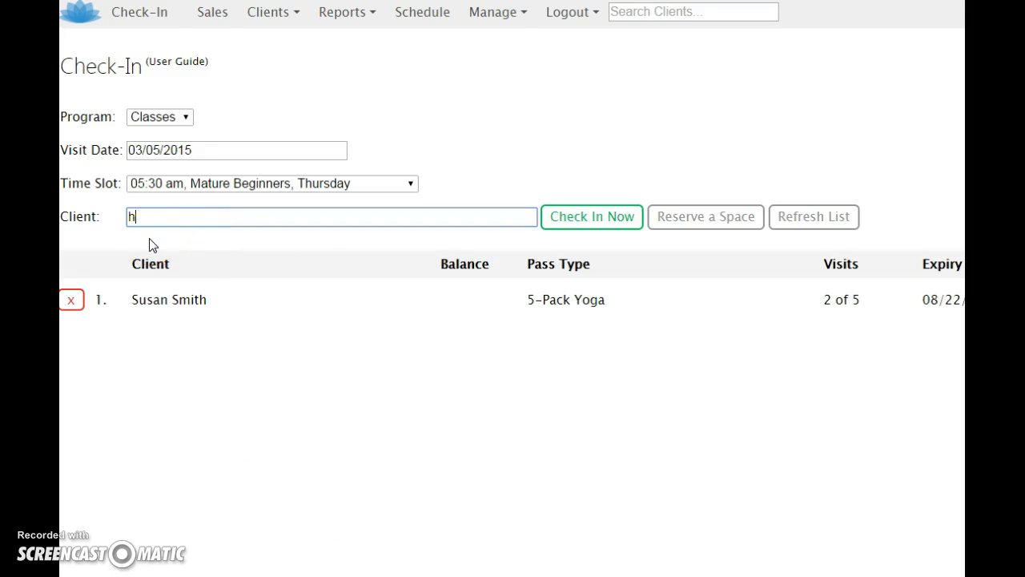
click(201, 257)
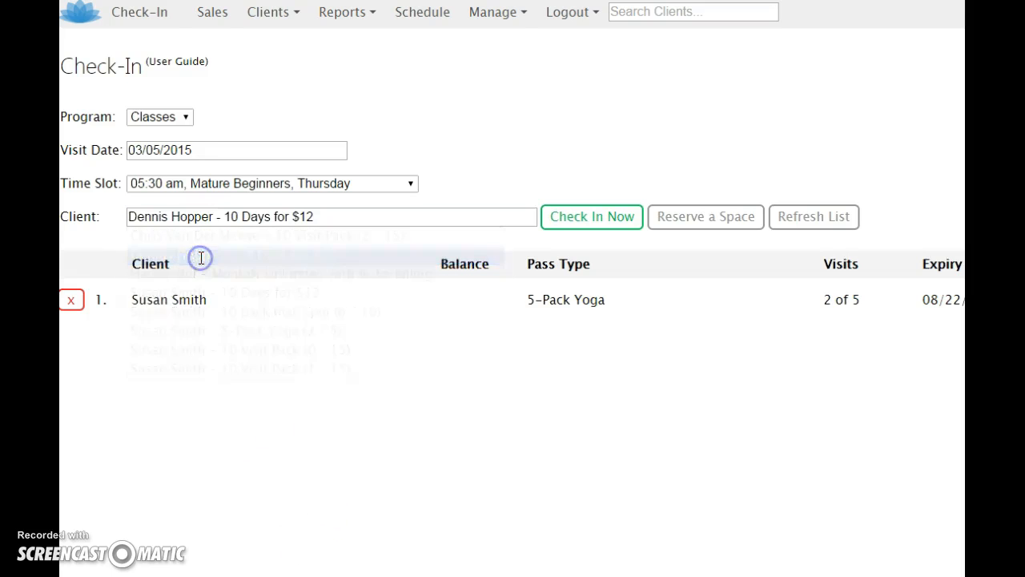
click(579, 219)
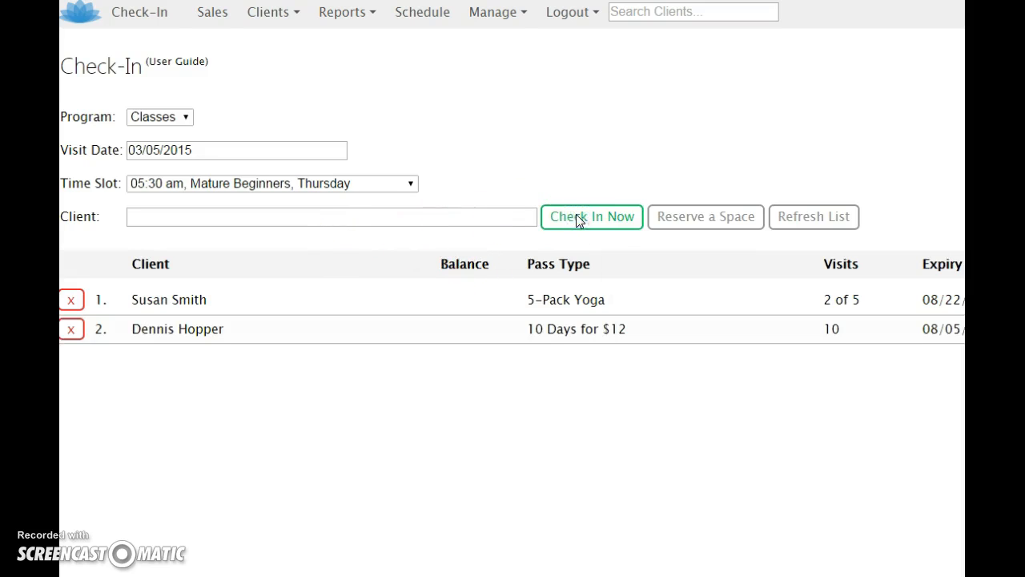
- Look up clients by "c" and check in the matching client on the 10 Visit Pack
click(302, 220)
text(c)
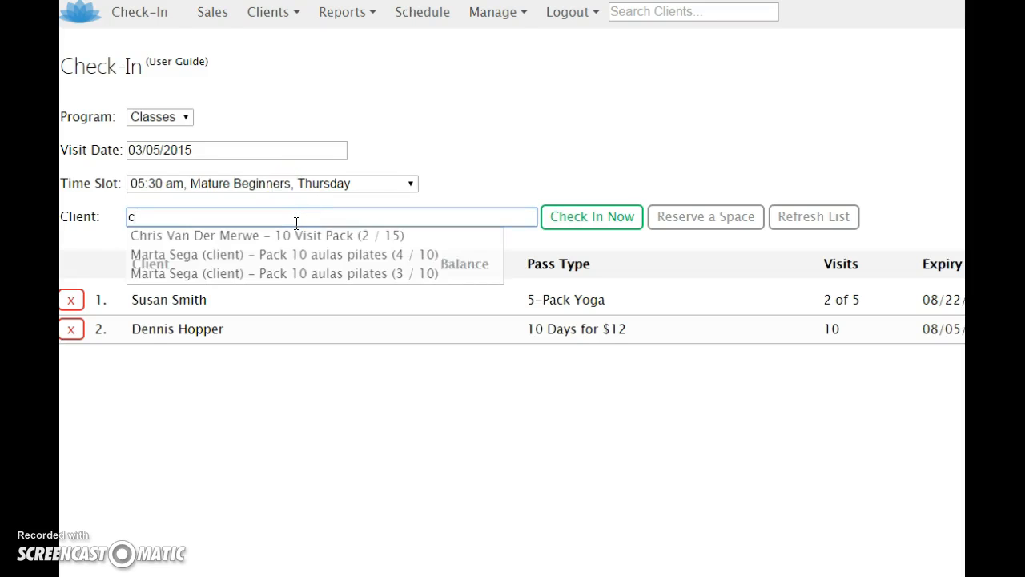
click(274, 238)
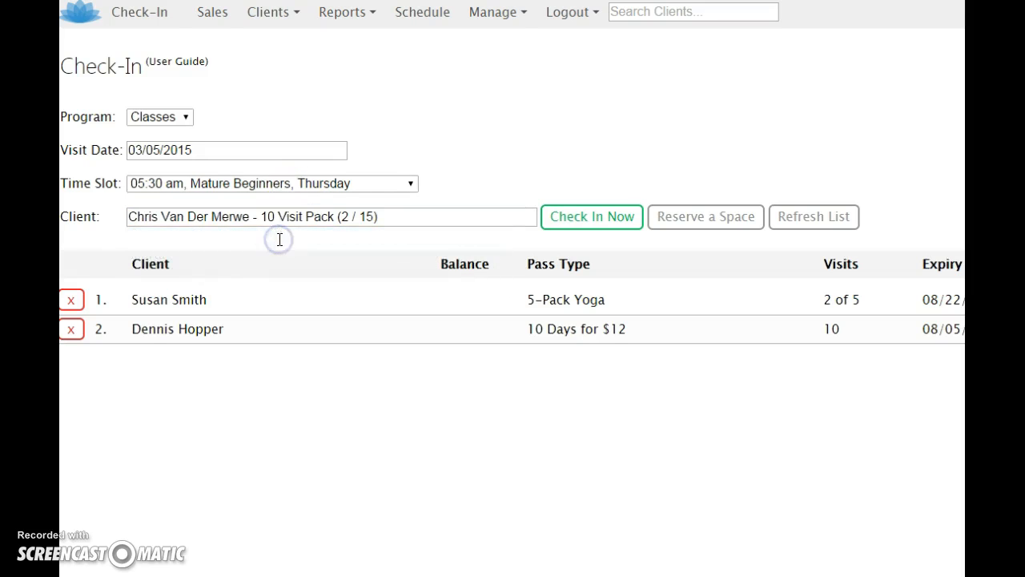
click(566, 218)
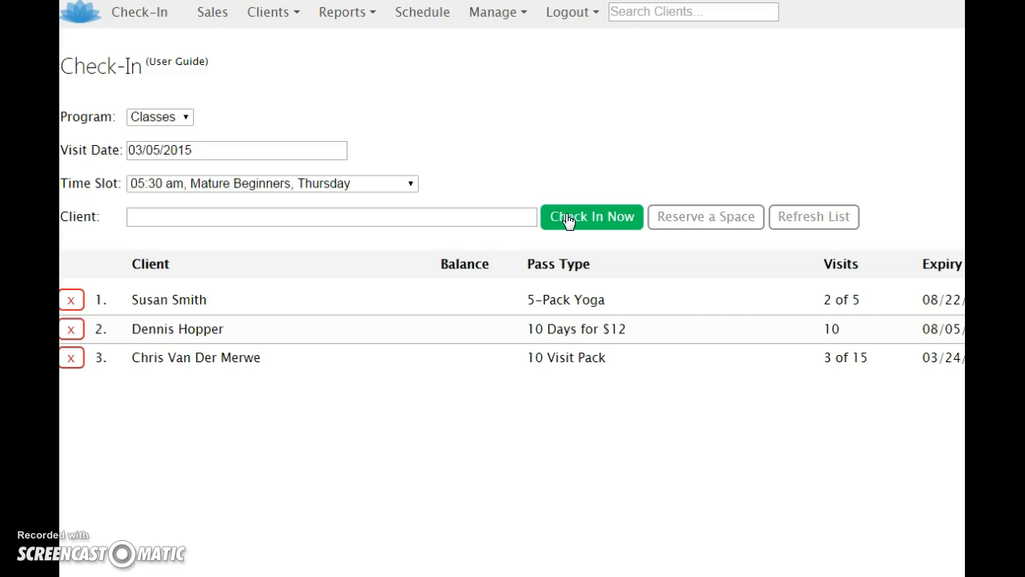
- Examine the pass types and visit counts of the clients checked in to the Mature Beginners class
drag(609, 357, 529, 364)
drag(627, 327, 527, 300)
click(630, 359)
drag(819, 361, 872, 362)
click(872, 365)
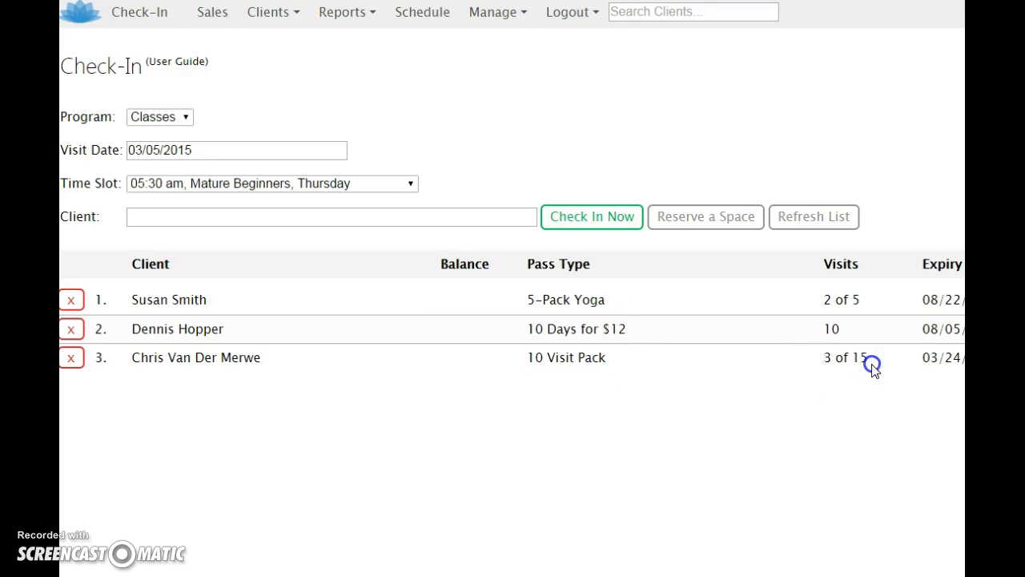
drag(863, 297, 826, 302)
click(871, 304)
- Look up clients by "p" and check in a fourth client on the 10 Days for $12 pass
click(314, 216)
text(k)
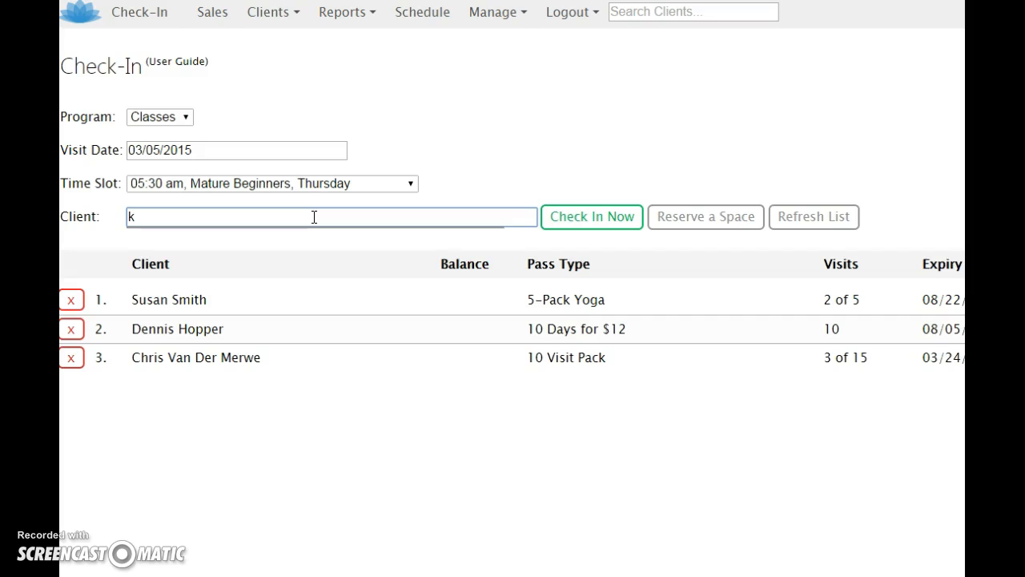
key(BackSpace)
text(p)
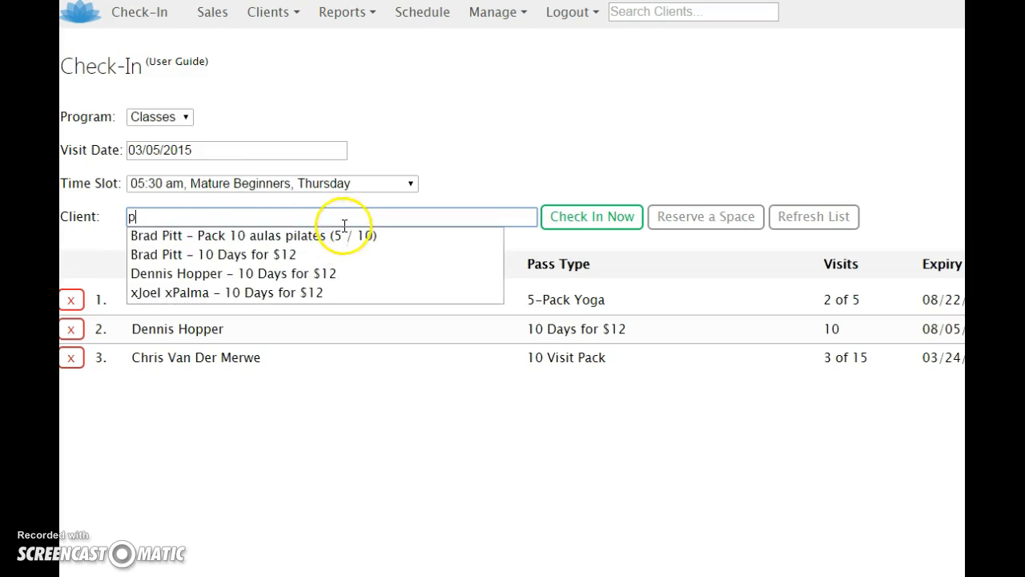
click(287, 254)
click(553, 223)
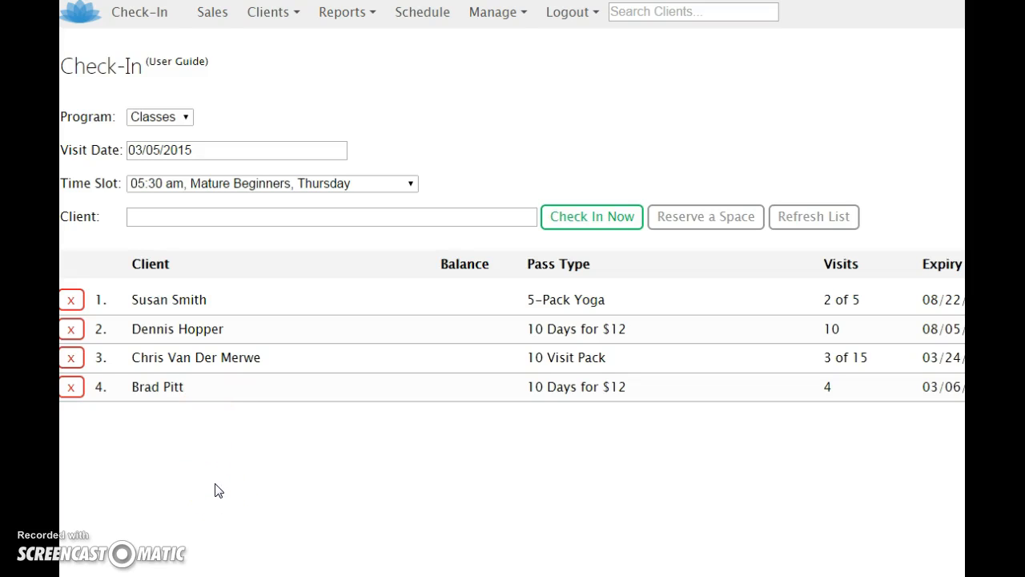
- Delete the fourth client's visit from the Mature Beginners check-in list
click(71, 389)
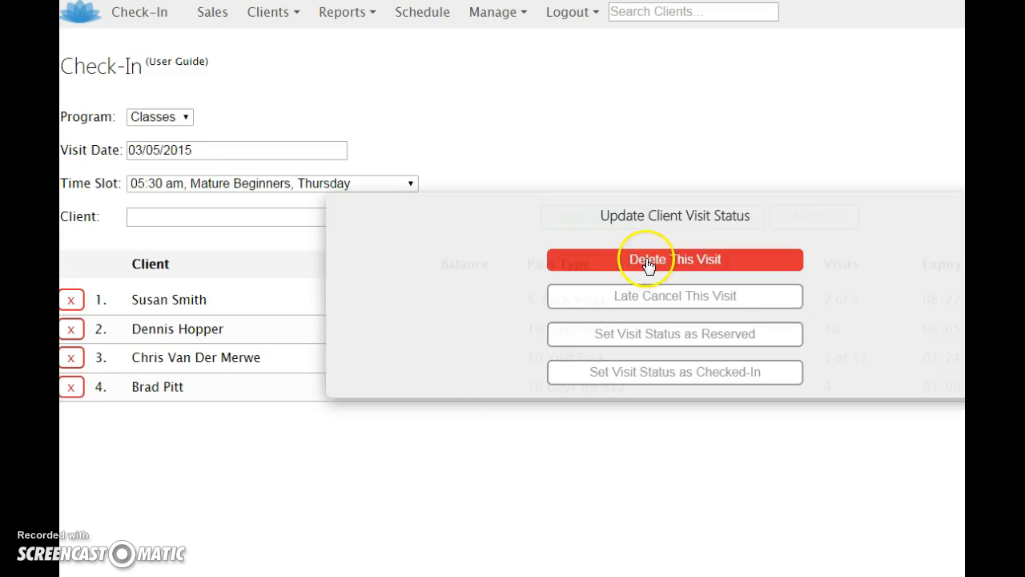
click(647, 263)
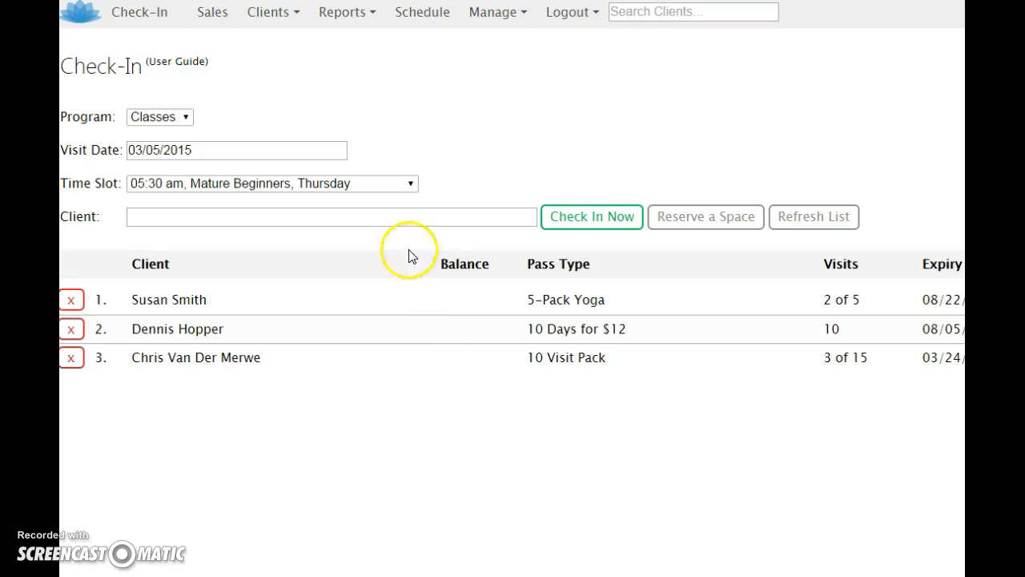
- Change the time slot to 09:00 am, Barre Burn, Thursday and check in the client found by "v" on the 10 Visit Pack
click(411, 187)
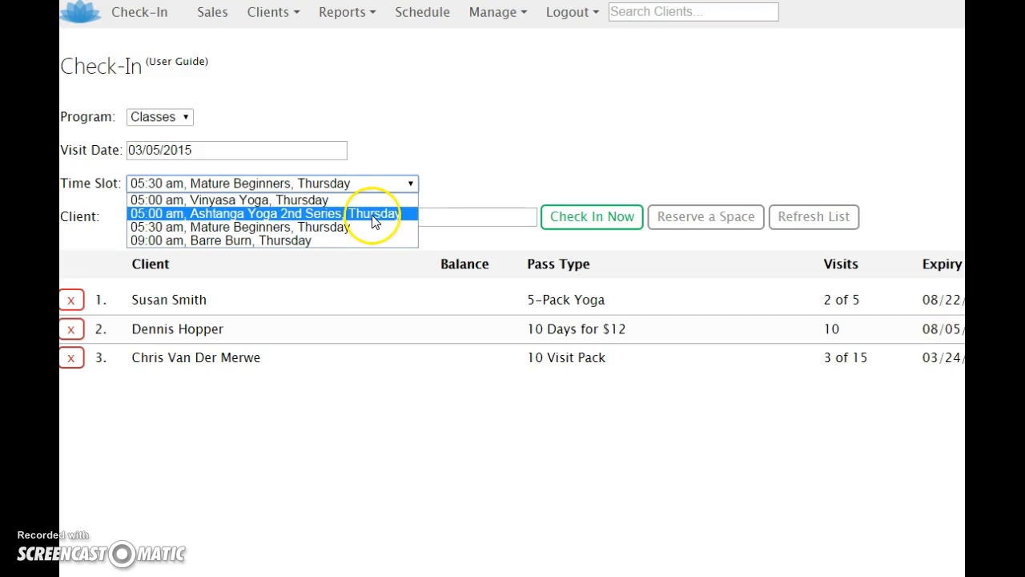
click(365, 240)
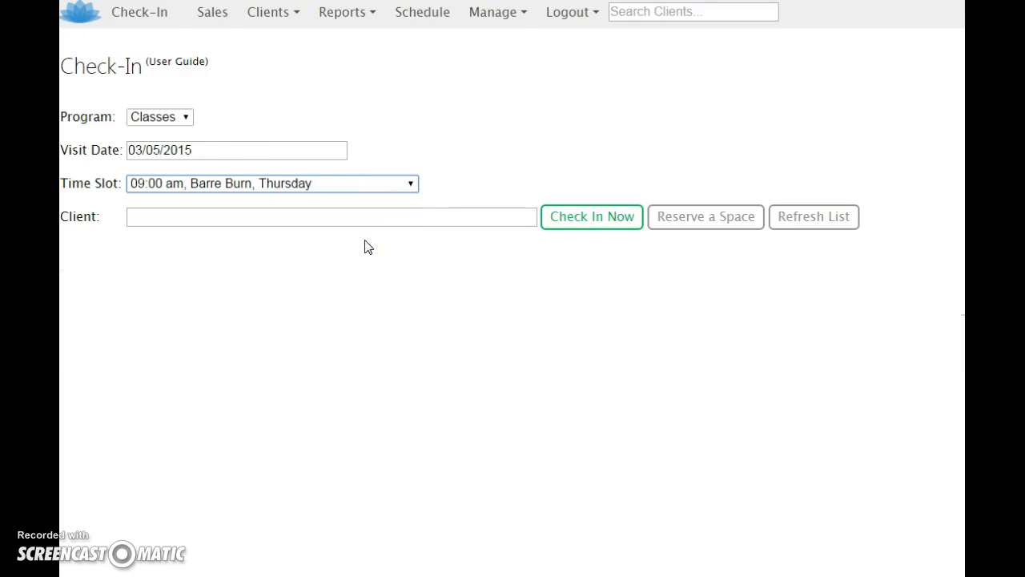
click(361, 222)
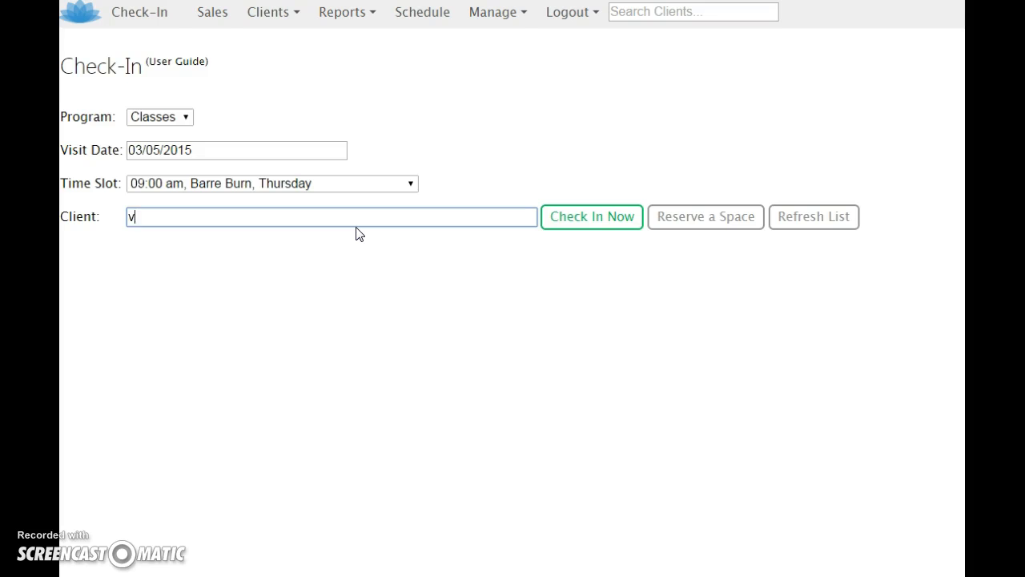
text(v)
click(339, 235)
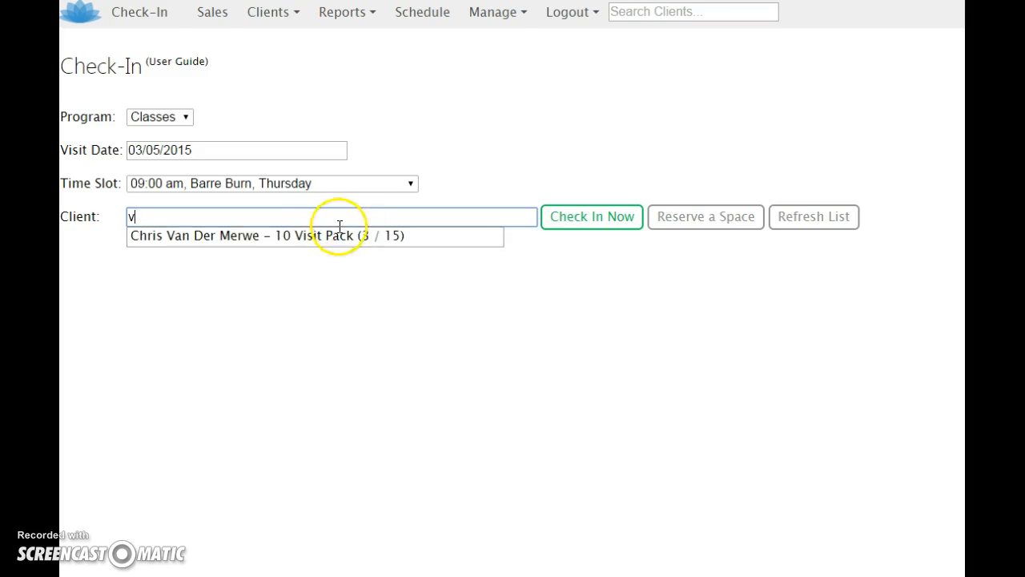
click(592, 228)
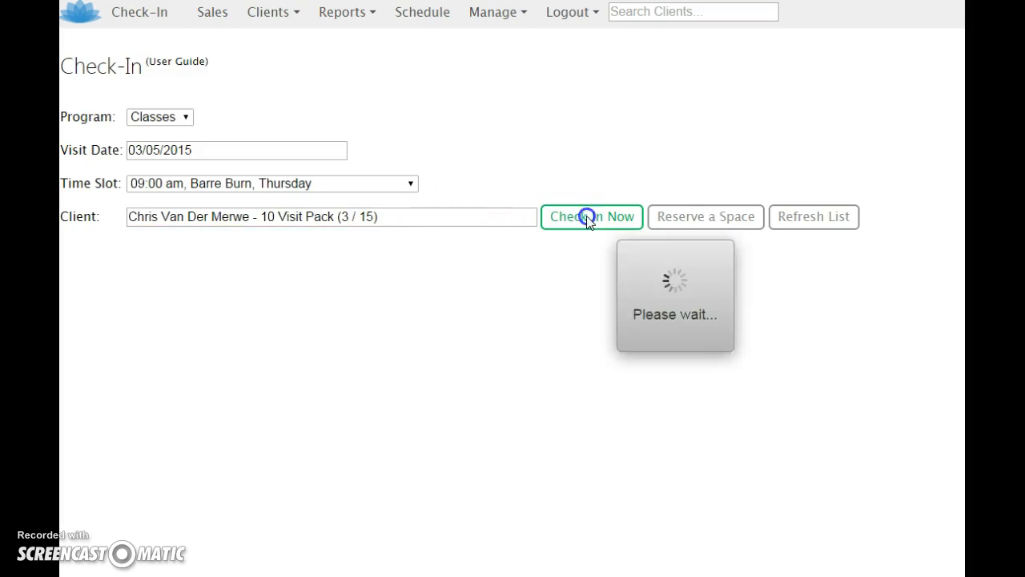
- Switch the time slot back to 05:30 am, Mature Beginners, Thursday and review its check-in list
click(410, 183)
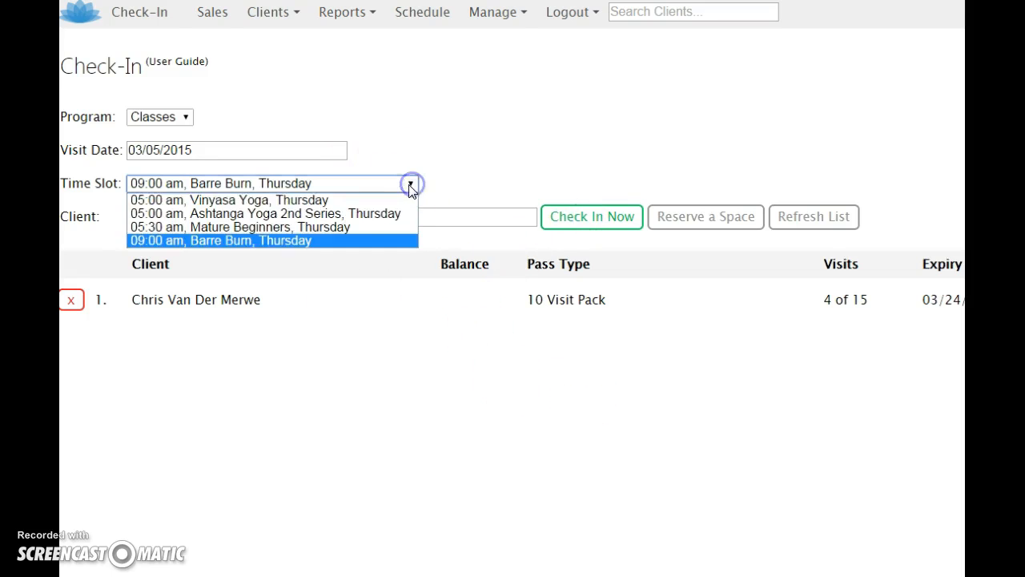
click(357, 229)
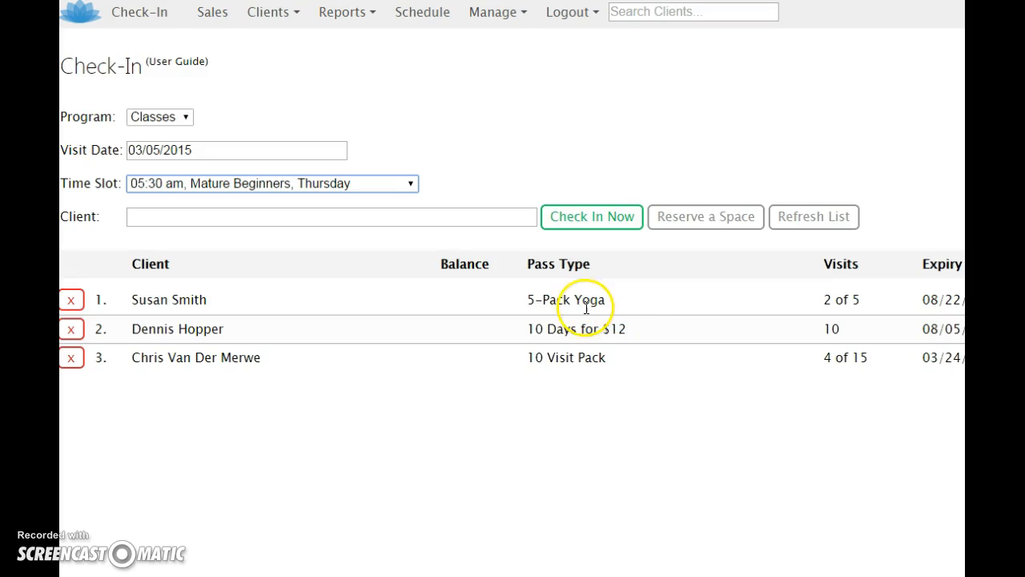
click(431, 410)
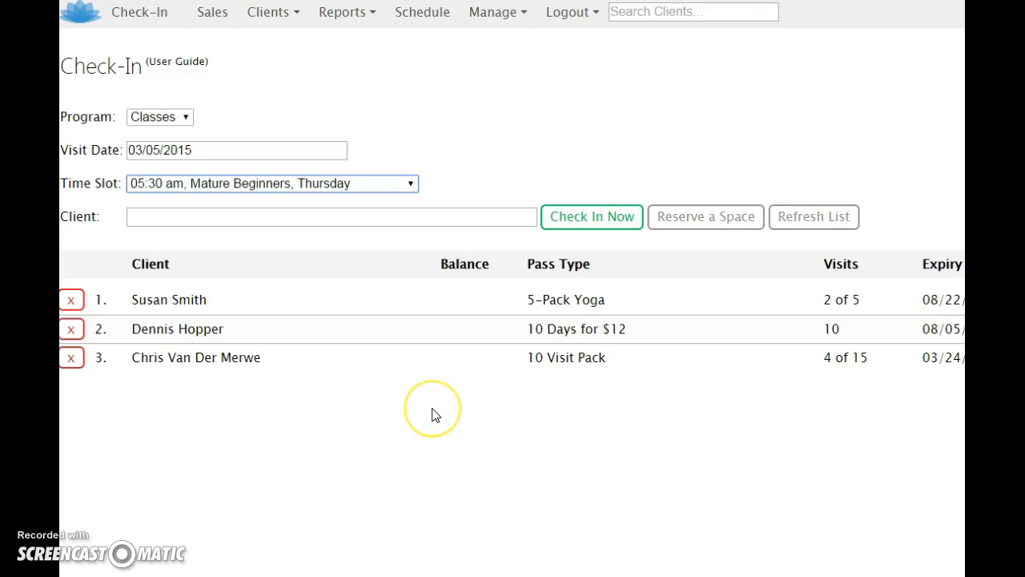